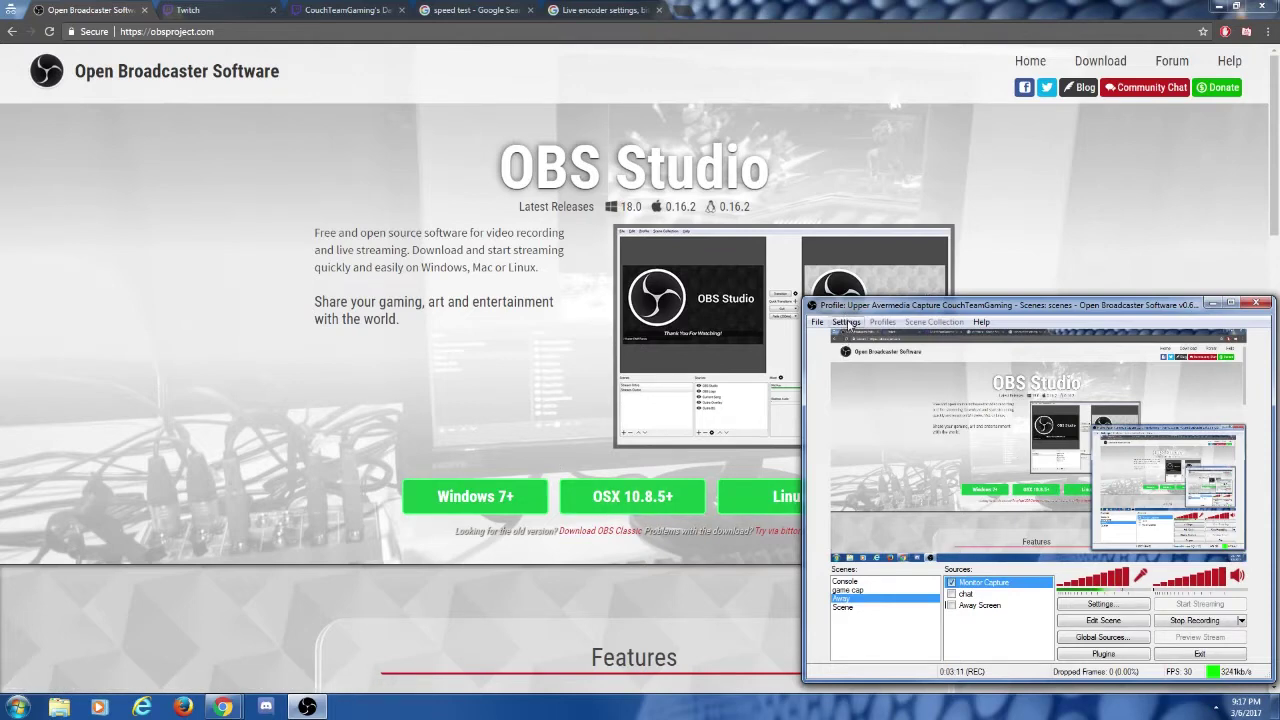
Open OBS Settings and show the Broadcast Settings page, currently File Output Only.
left_click(847, 322)
left_click(847, 322)
left_click(847, 322)
left_click(858, 339)
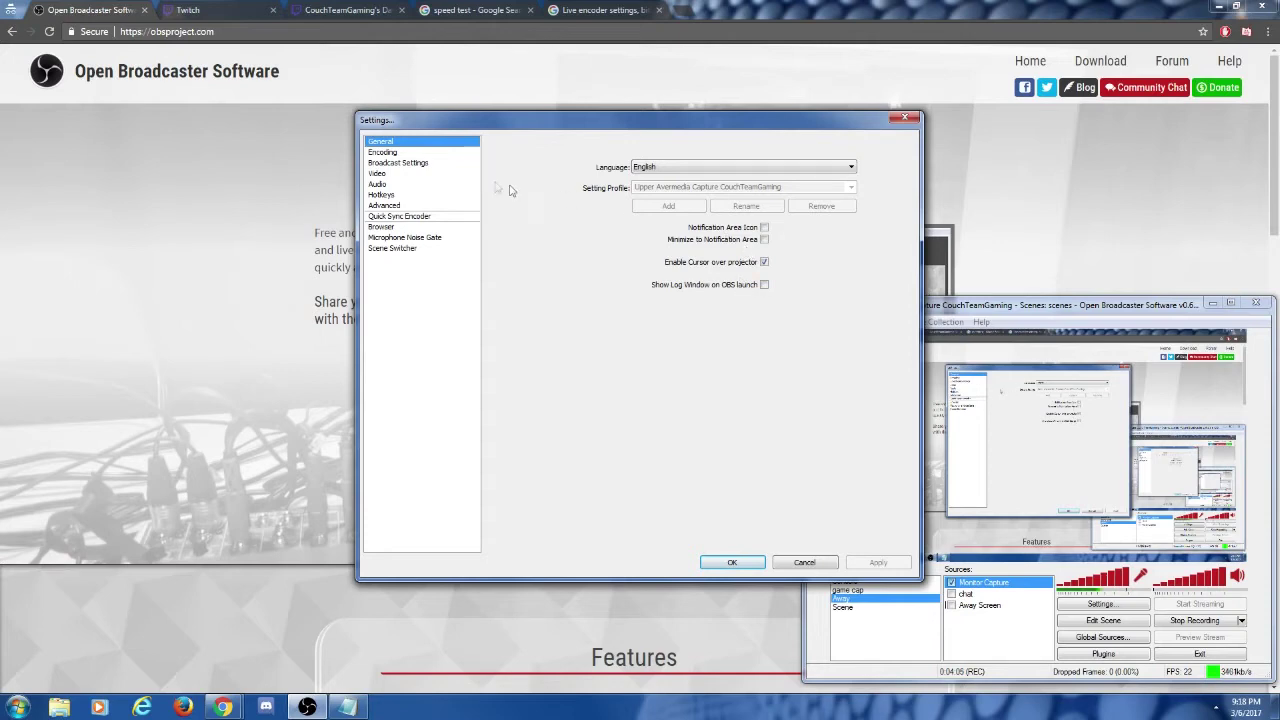
left_click(422, 164)
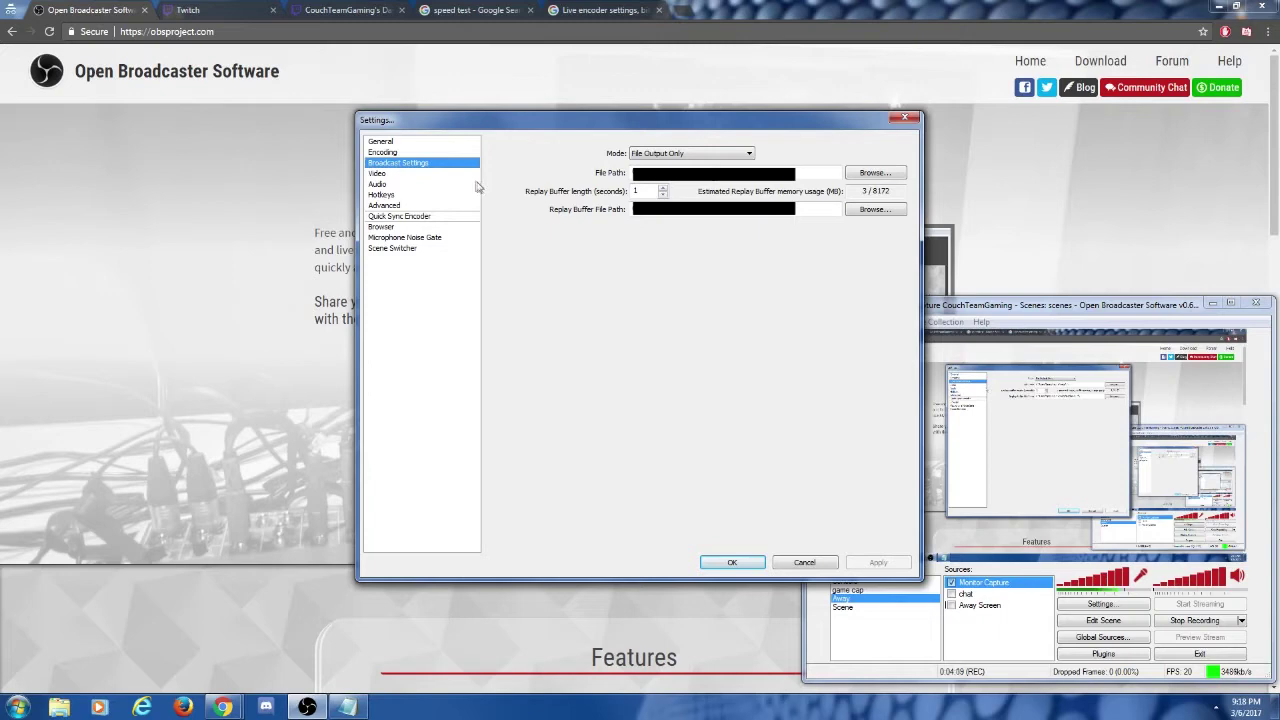
Set broadcast Mode to Live Stream, service to Twitch, server US West: San Francisco, CA.
left_click(664, 156)
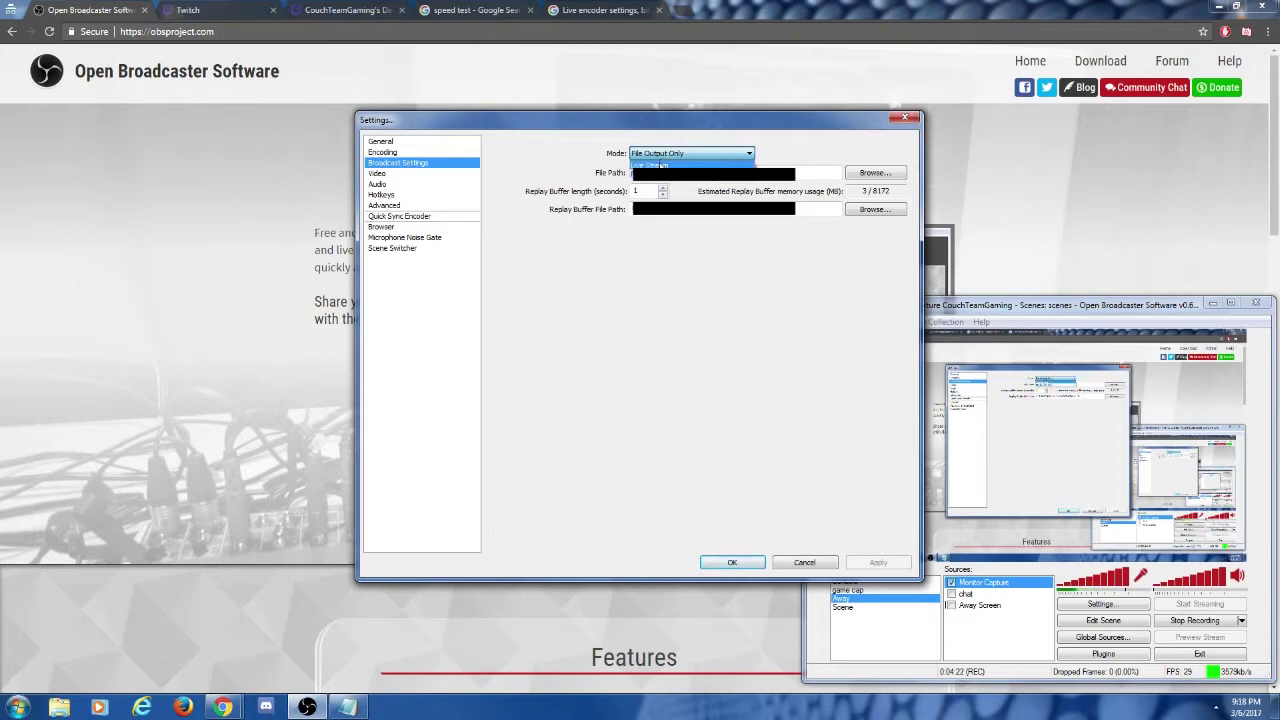
left_click(661, 165)
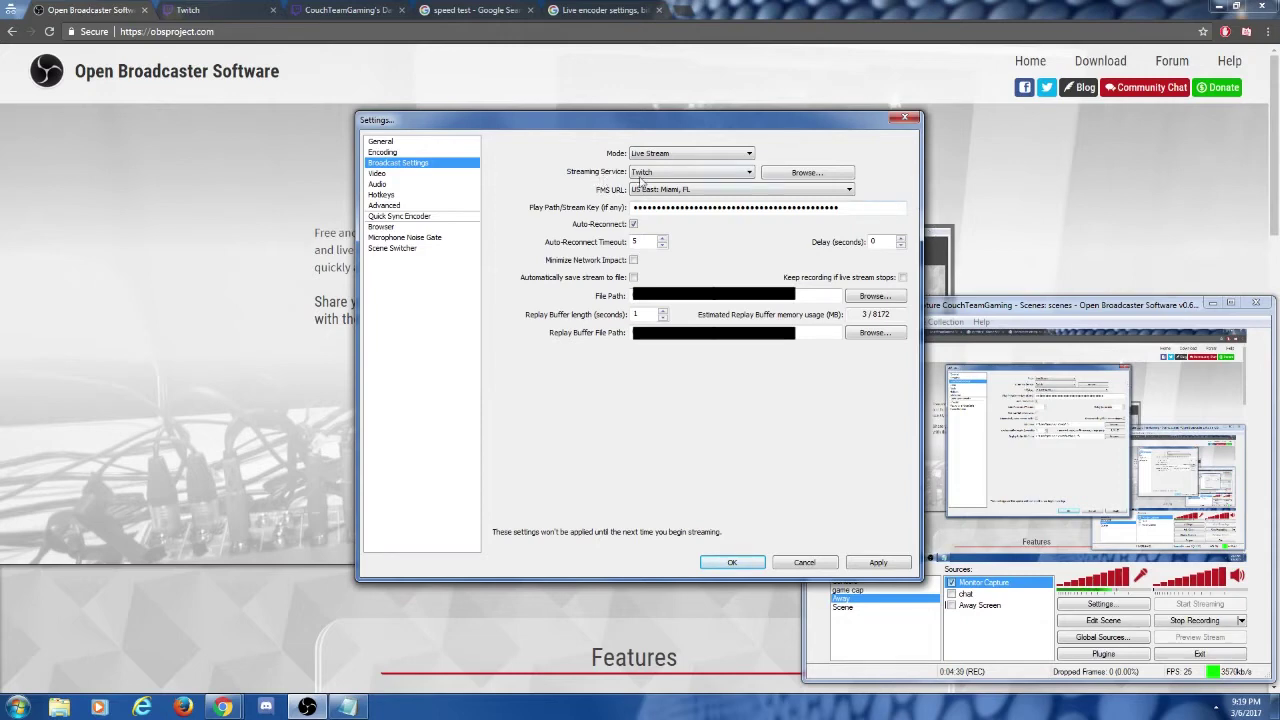
left_click(700, 175)
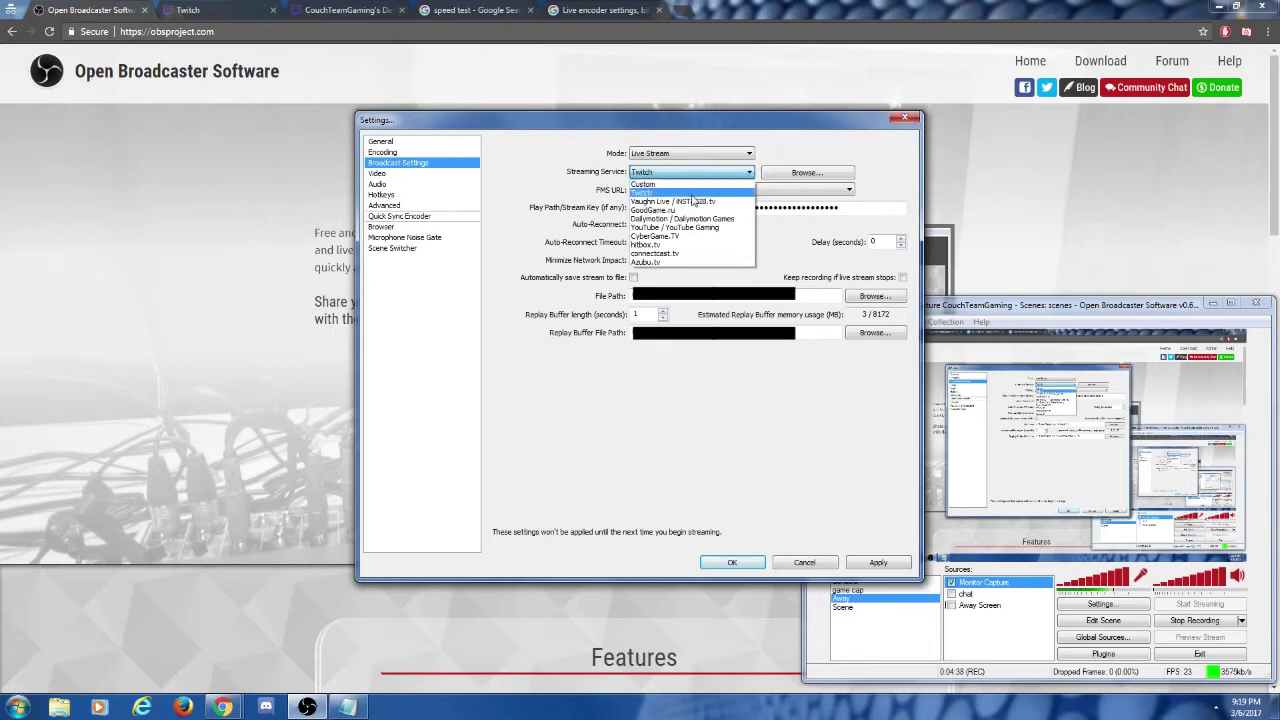
left_click(692, 194)
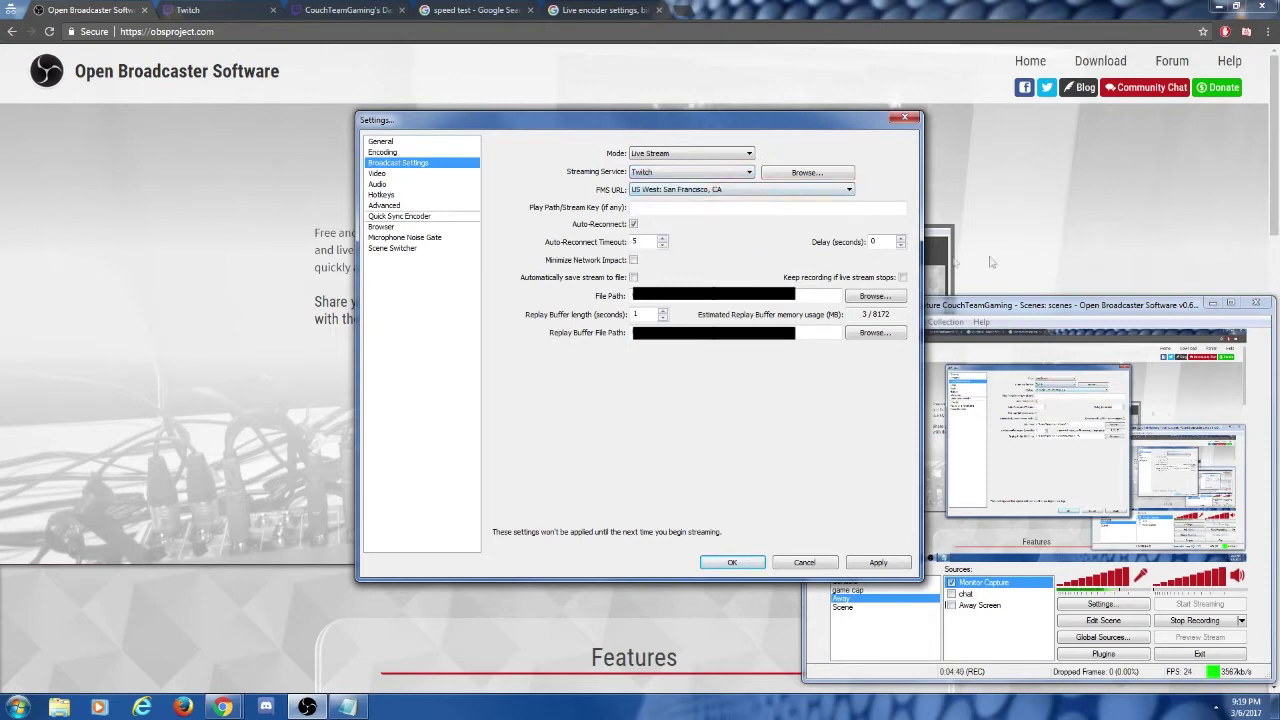
left_click(773, 190)
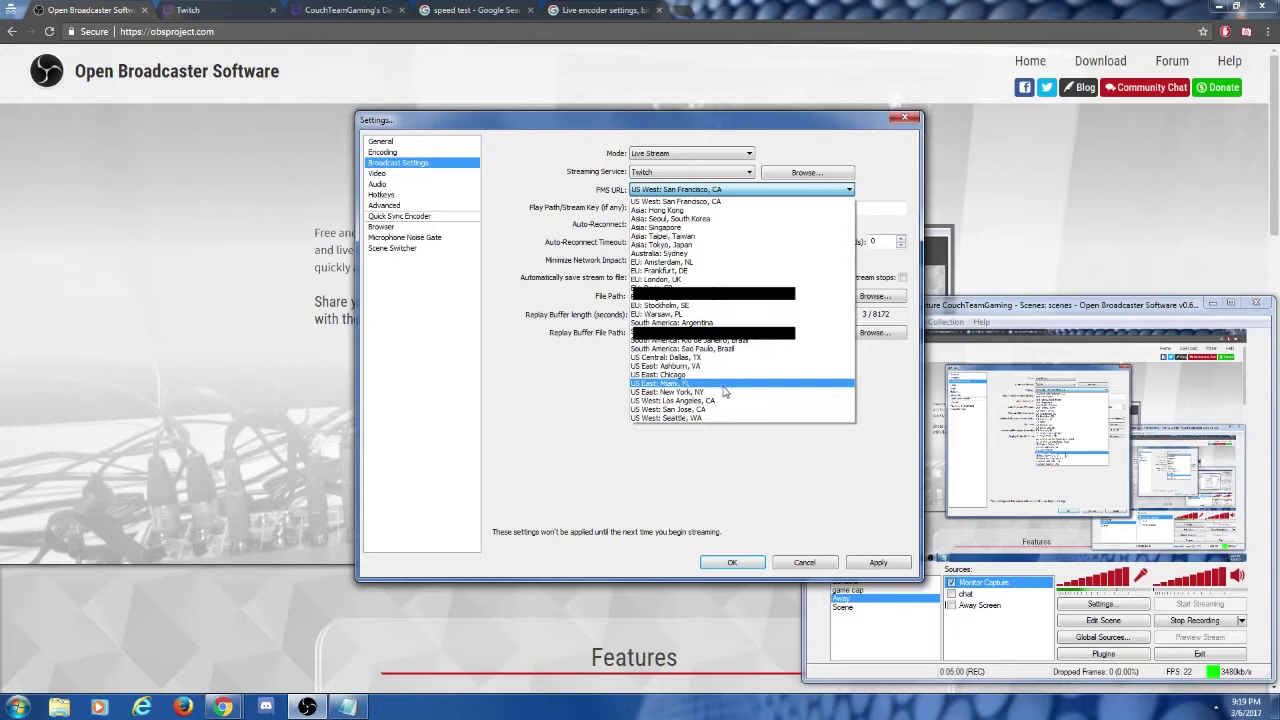
left_click(785, 201)
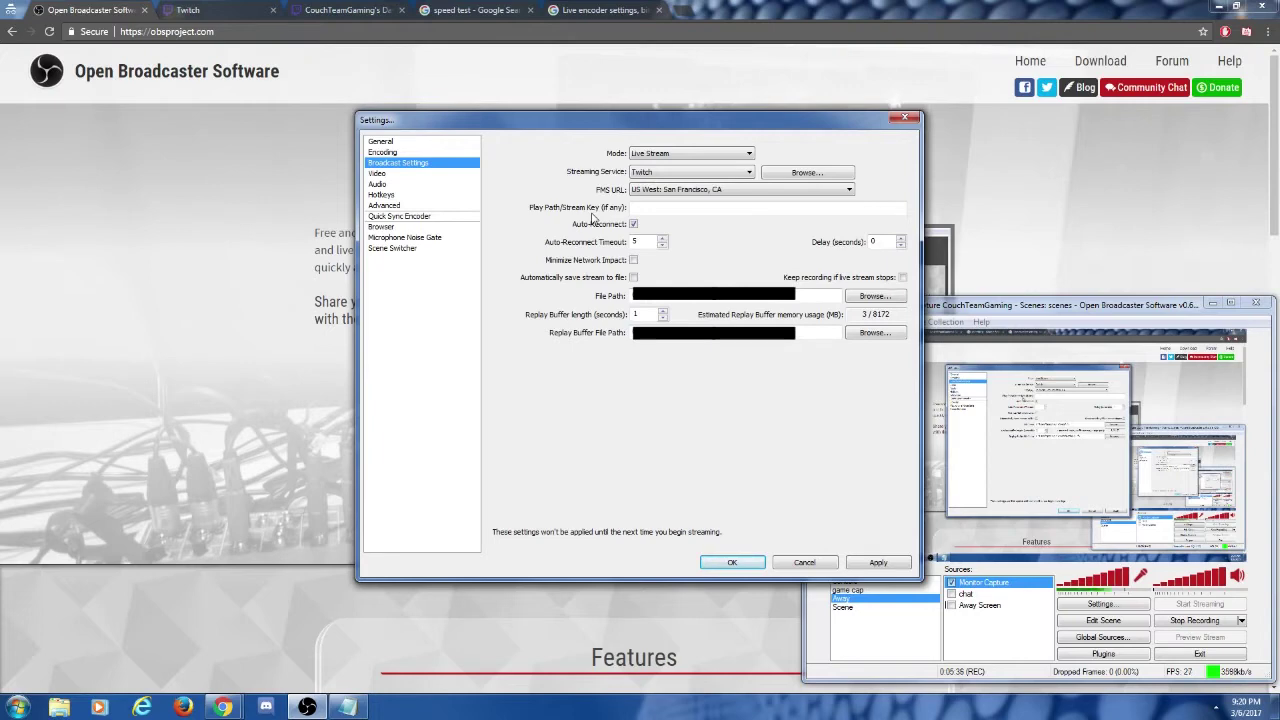
On the Twitch dashboard's Stream Key page, request to show the key, bringing up its warning.
left_click(241, 8)
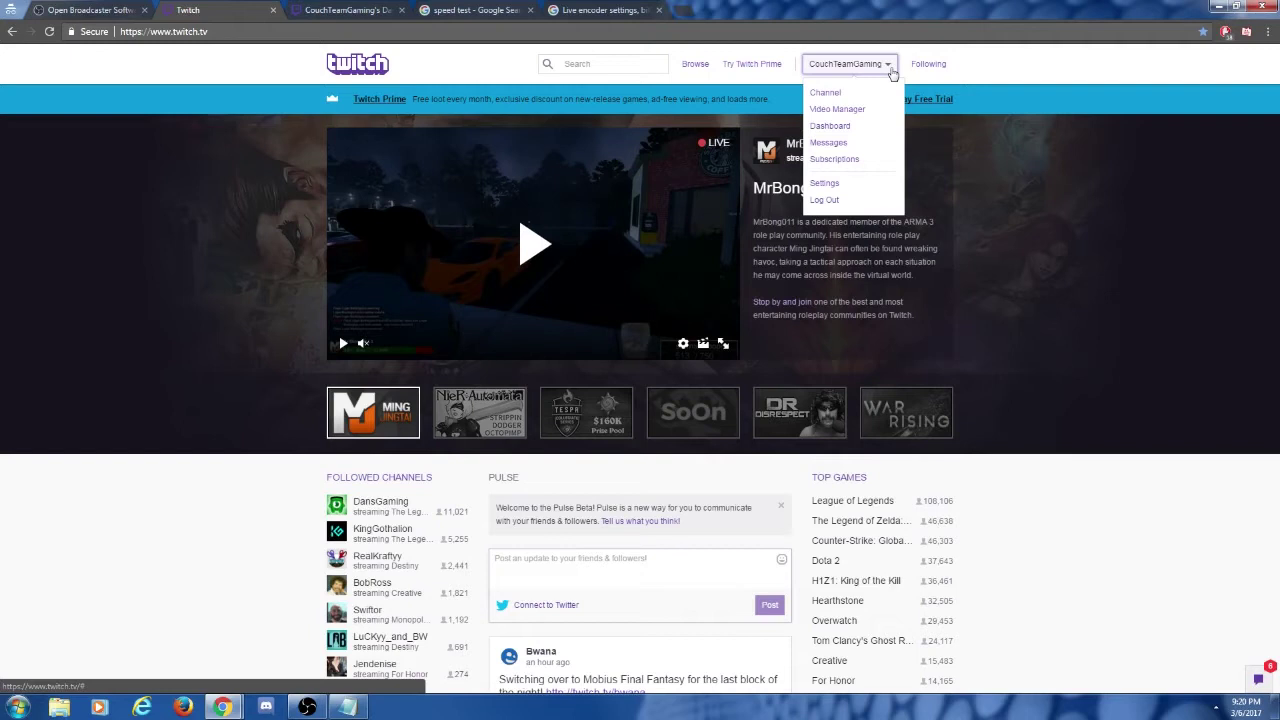
left_click(868, 135)
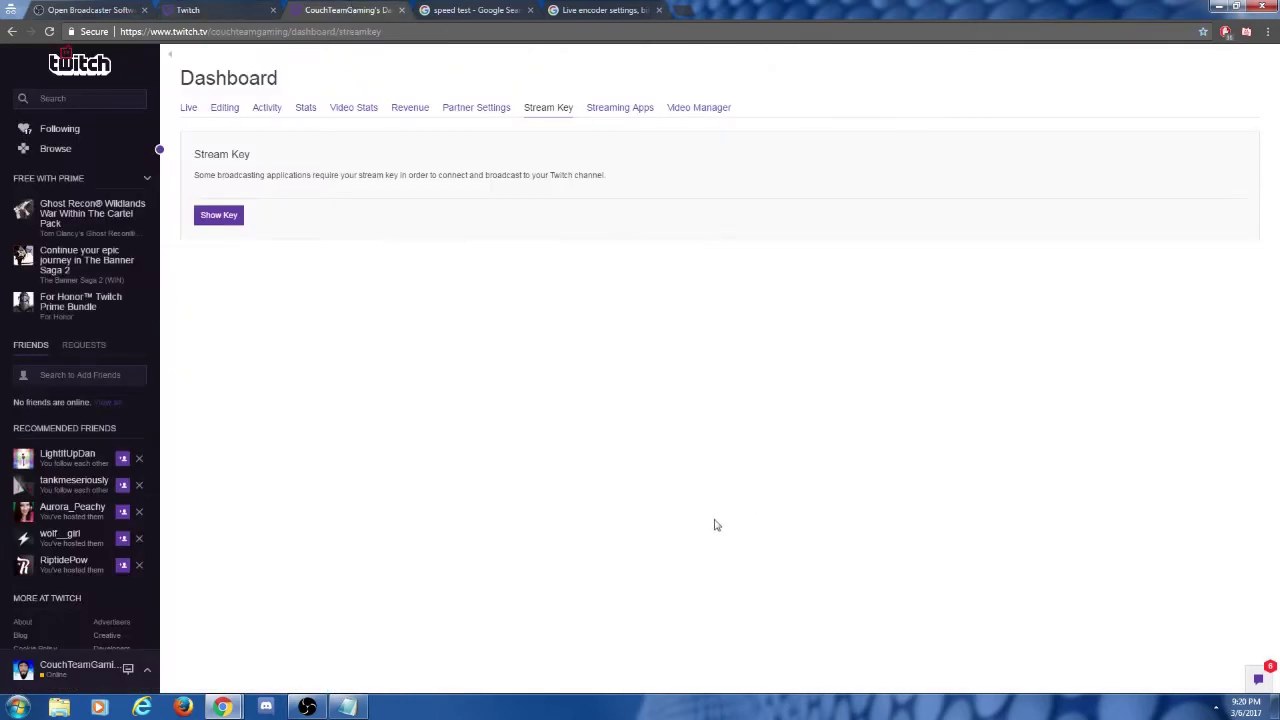
left_click(190, 112)
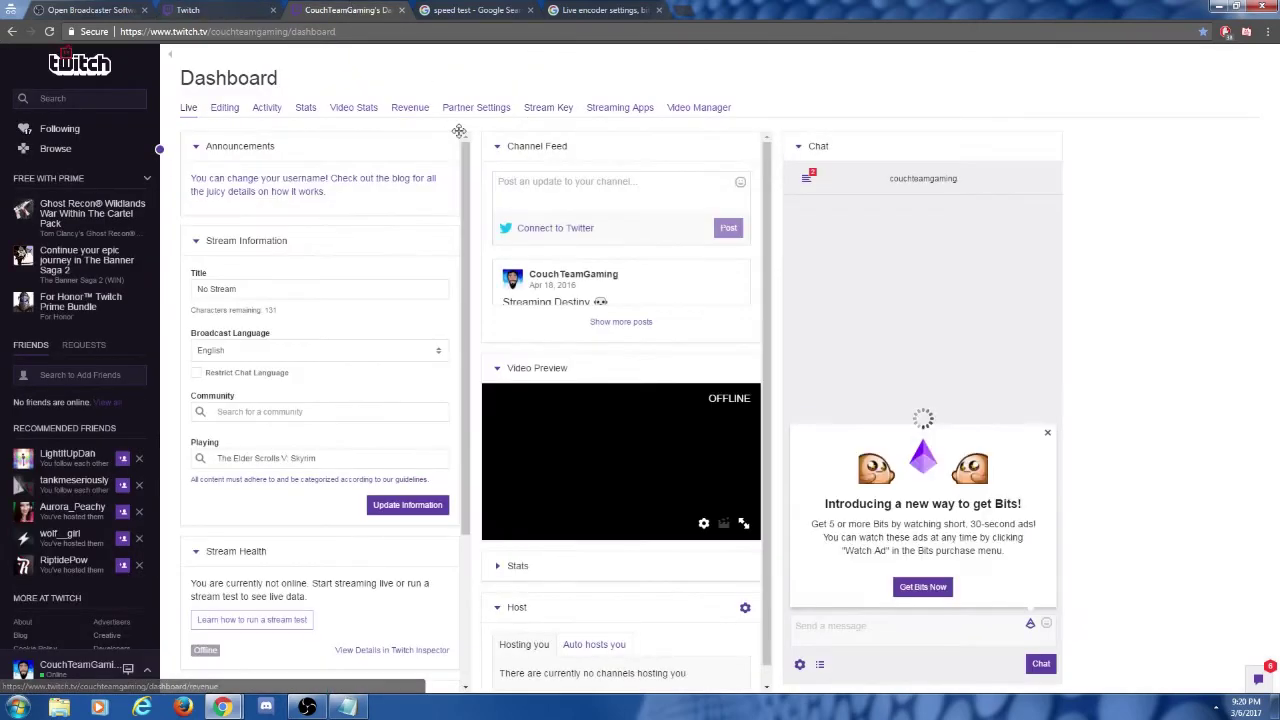
left_click(1047, 433)
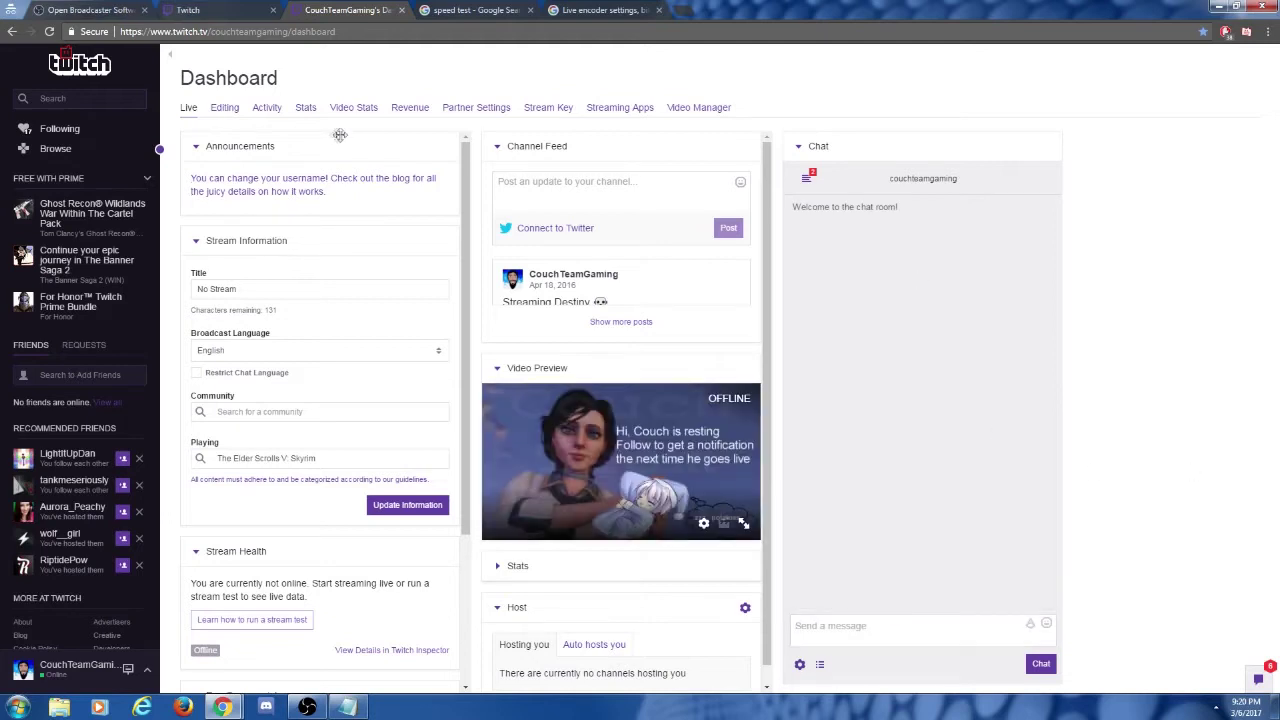
left_click(560, 118)
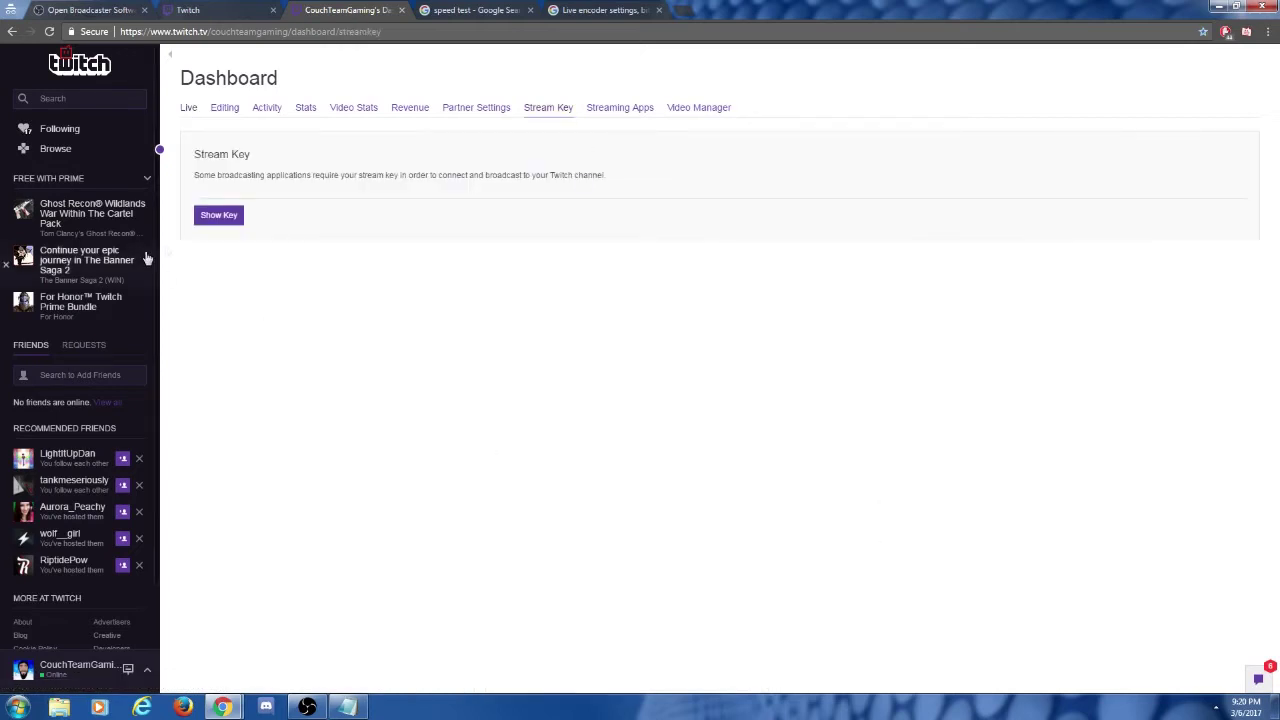
left_click(214, 222)
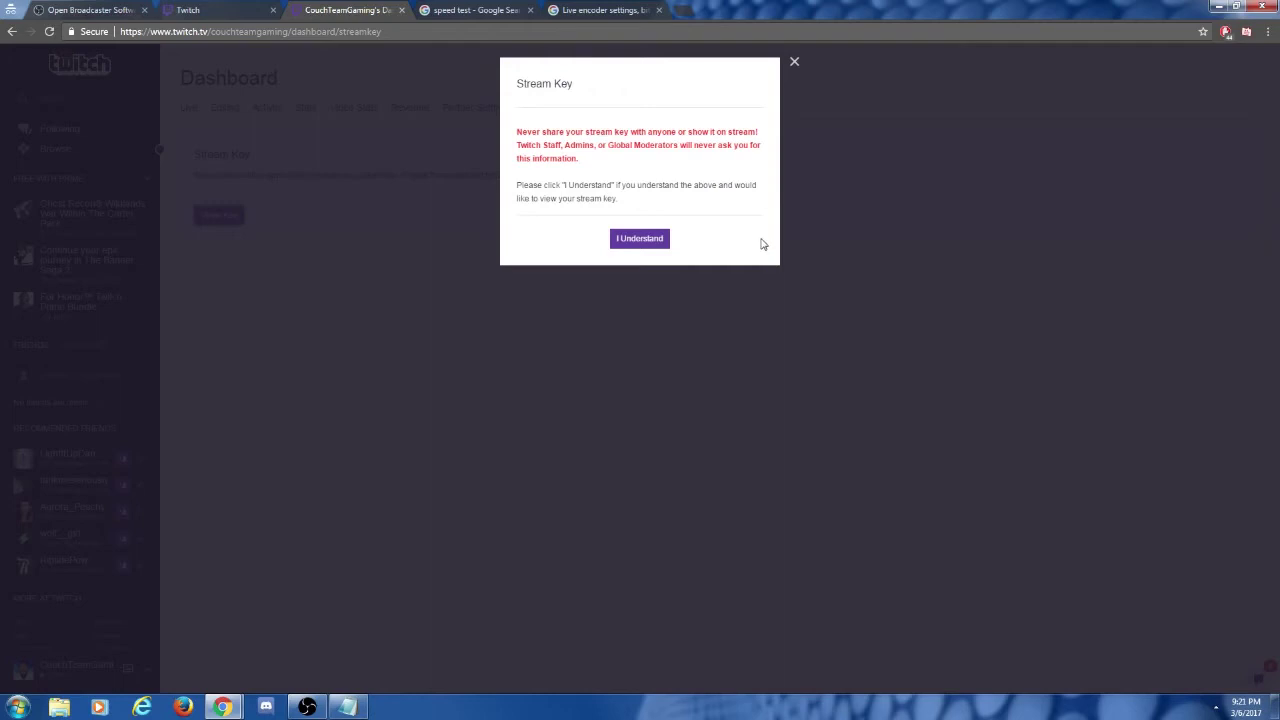
Paste the Twitch stream key into OBS's Play Path/Stream Key field, prompting to apply settings.
left_click(307, 707)
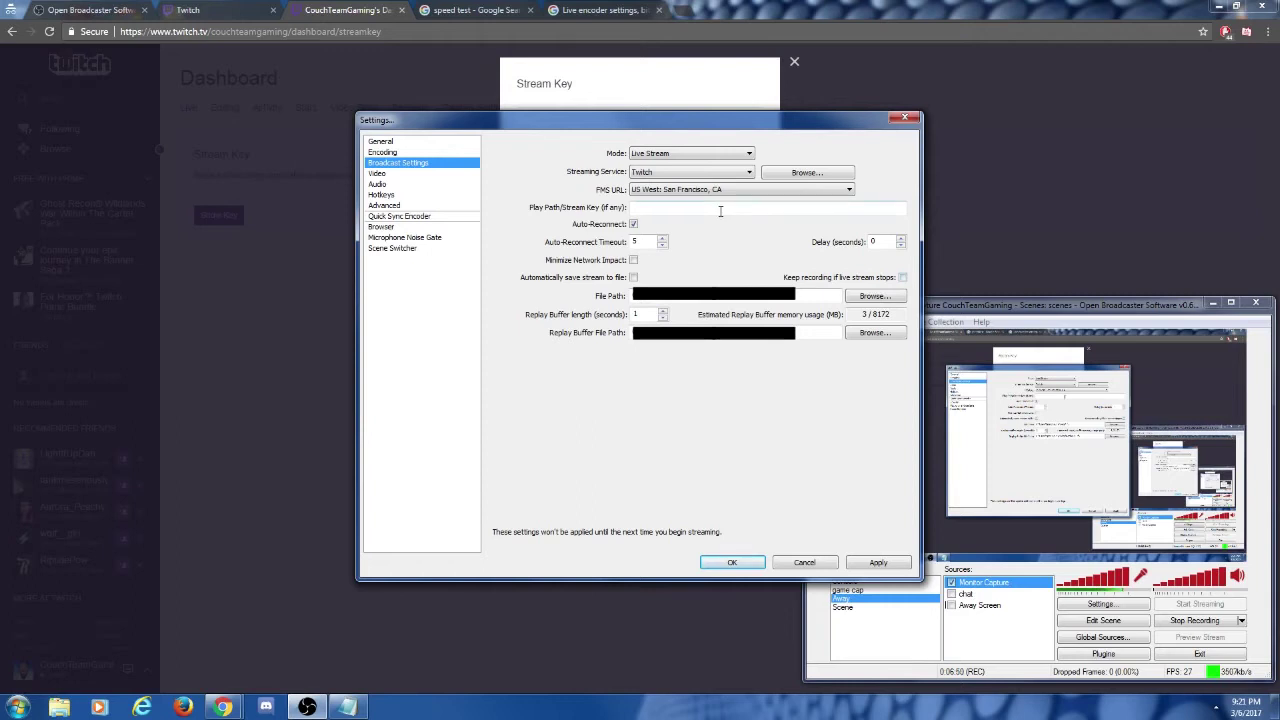
type("aaaaaaaaaaaaaaaaaaaaaaaaaaaa")
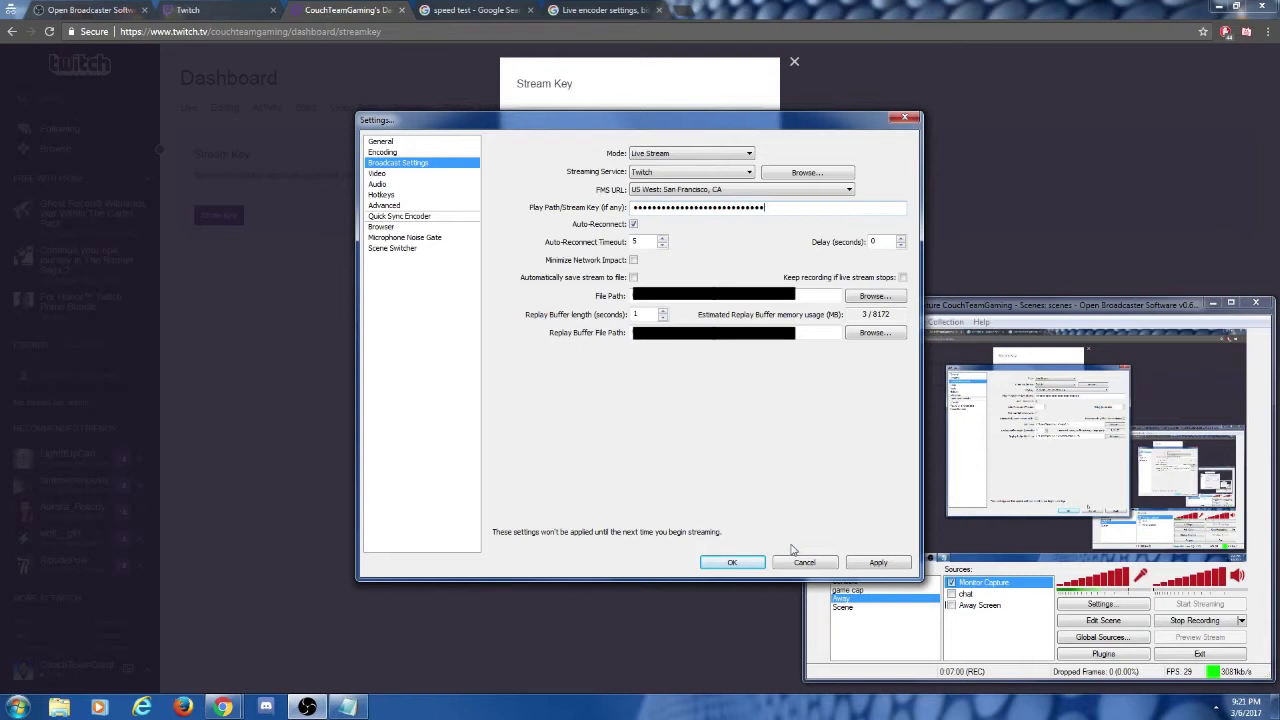
left_click(405, 174)
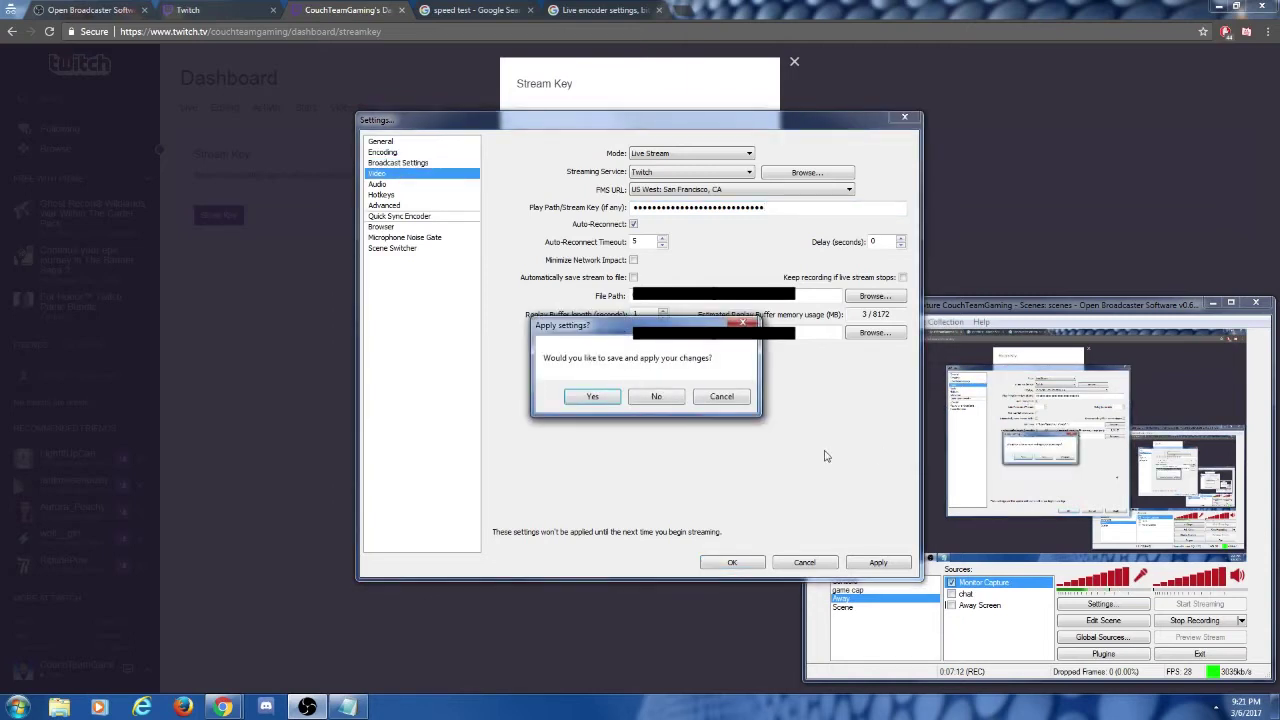
Apply the changed broadcast settings and go to the Audio settings page.
left_click(588, 397)
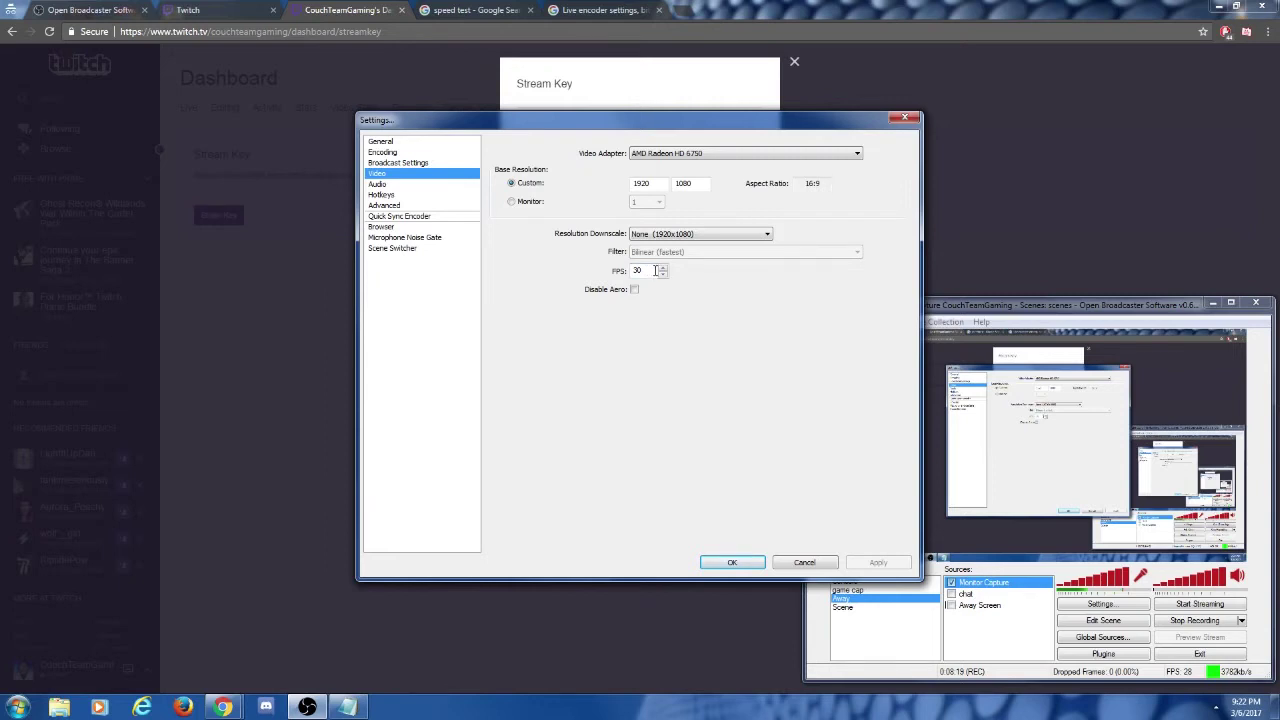
left_click(396, 185)
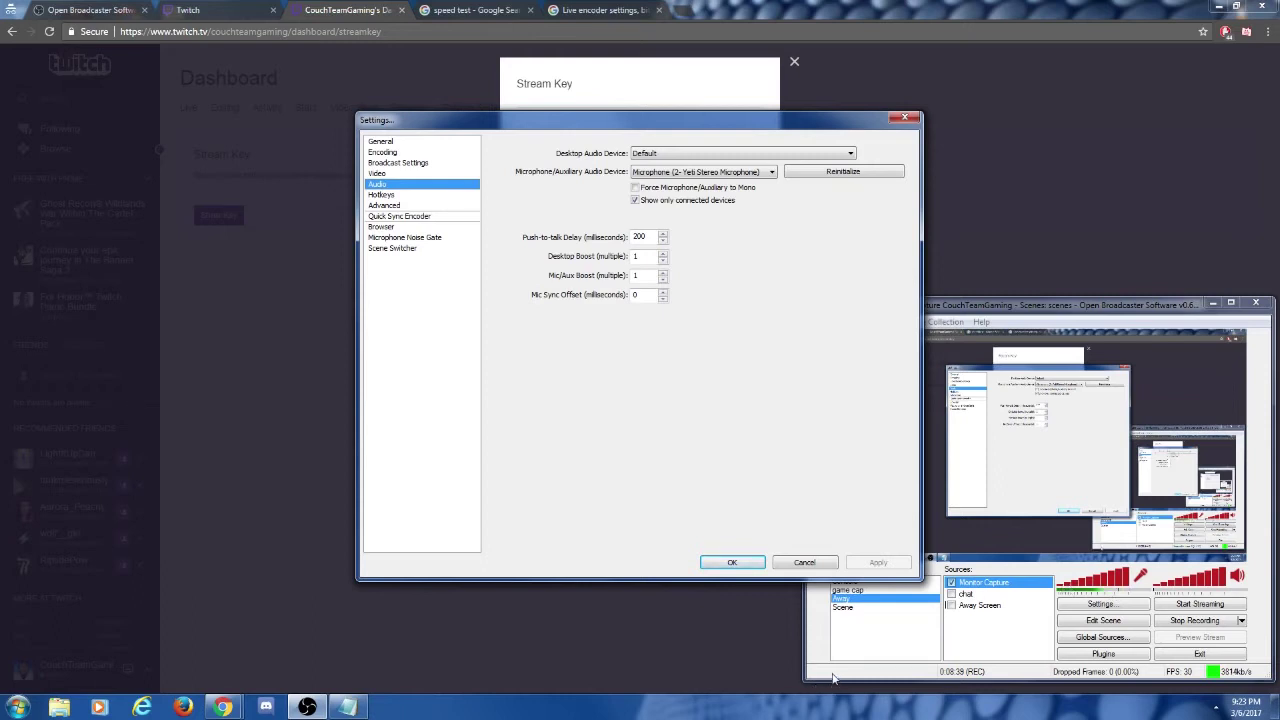
Change the Microphone/Auxiliary Audio Device from Yeti Stereo Microphone to Default.
left_click(820, 175)
left_click(745, 172)
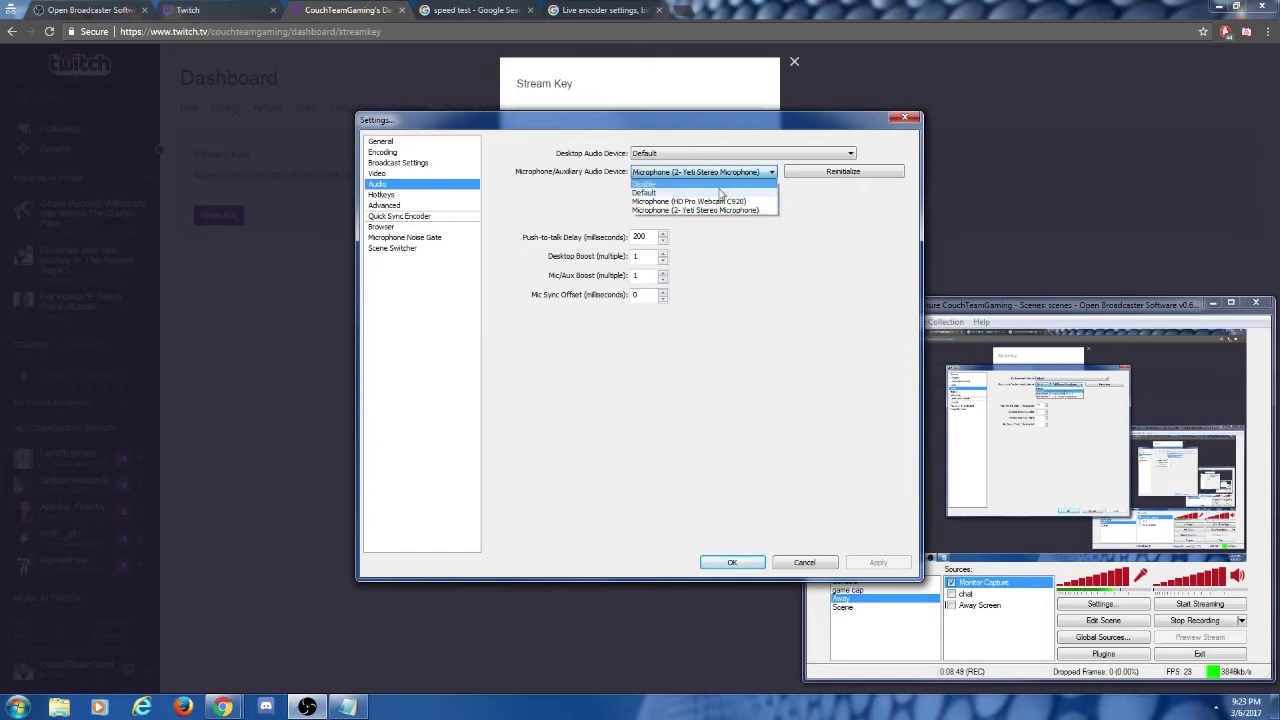
left_click(720, 186)
left_click(675, 172)
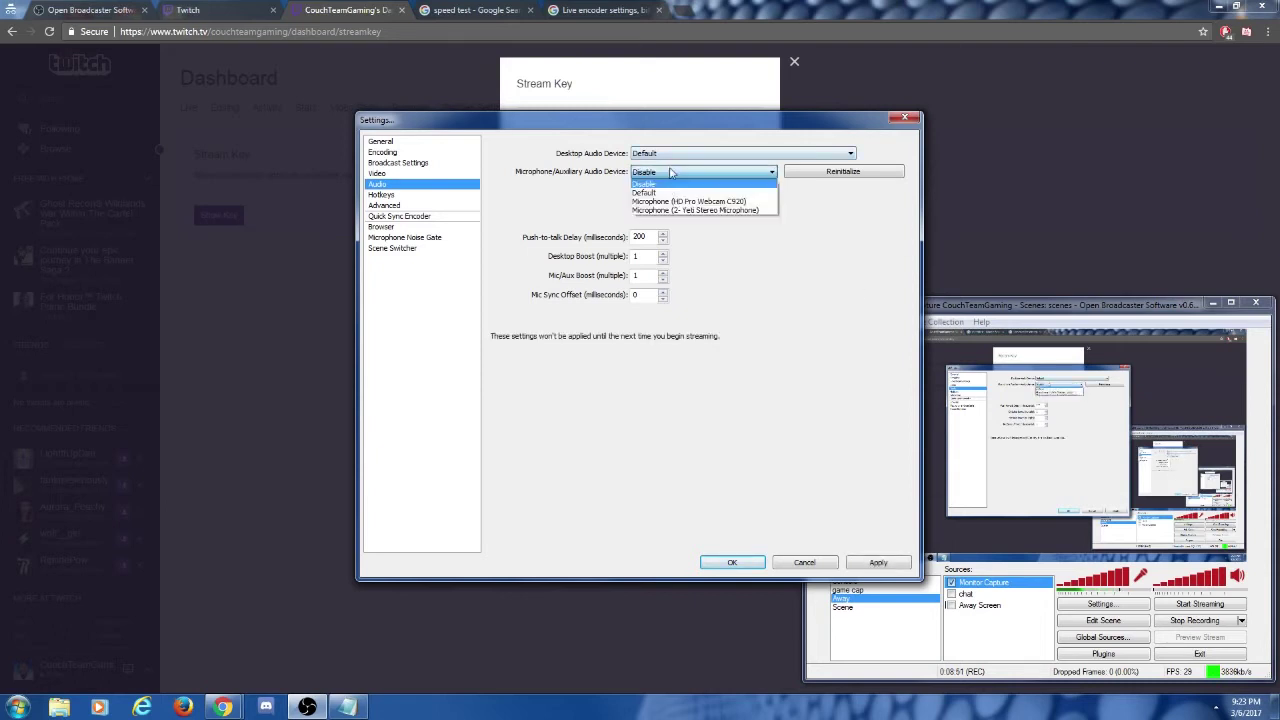
left_click(660, 193)
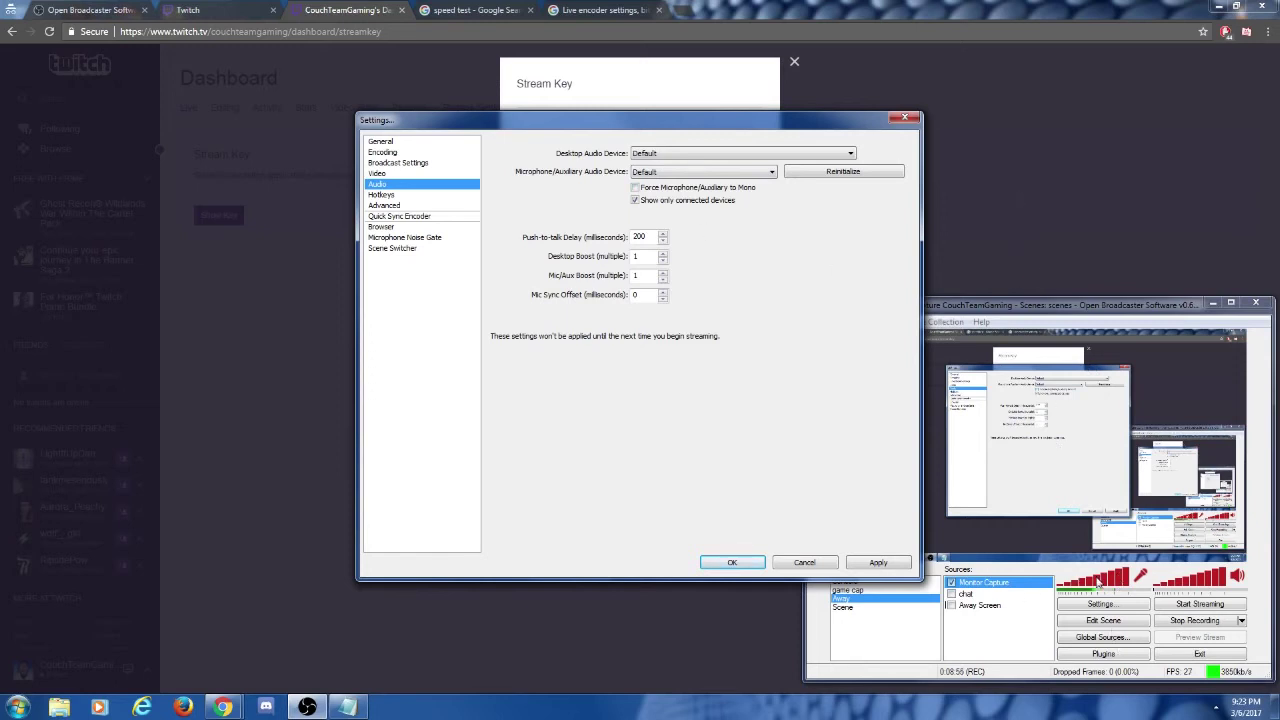
left_click(699, 176)
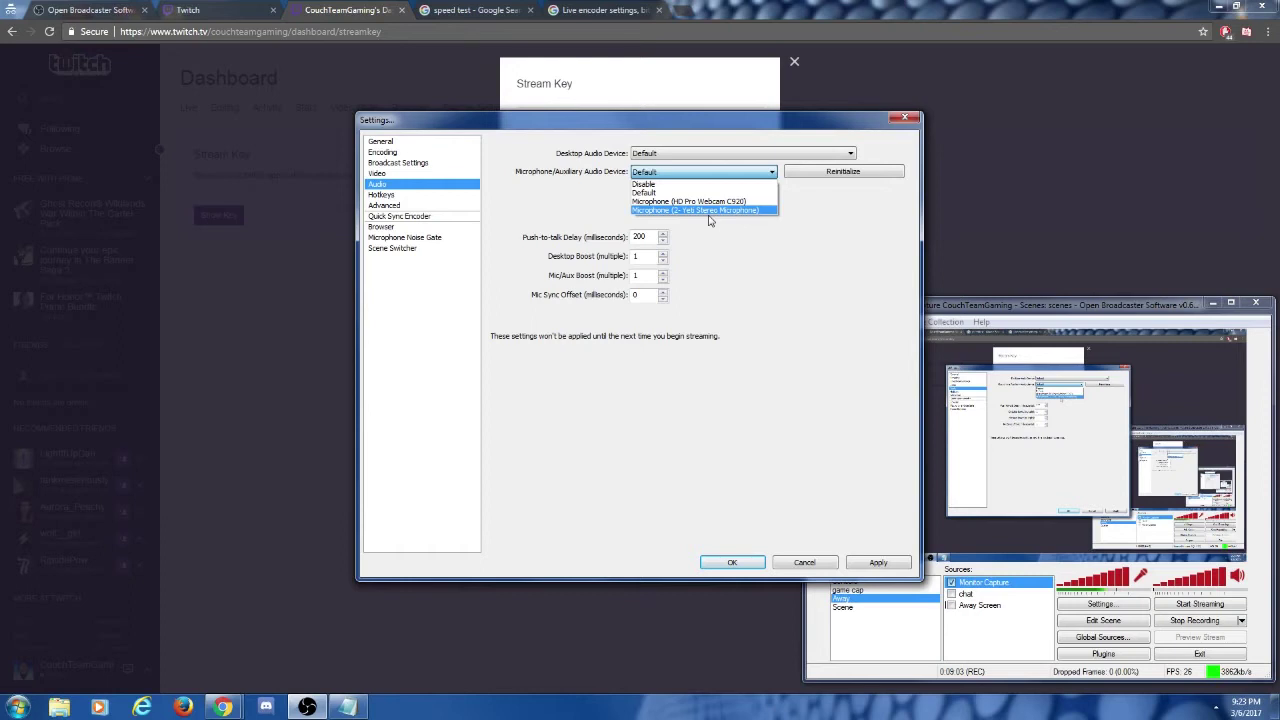
left_click(710, 220)
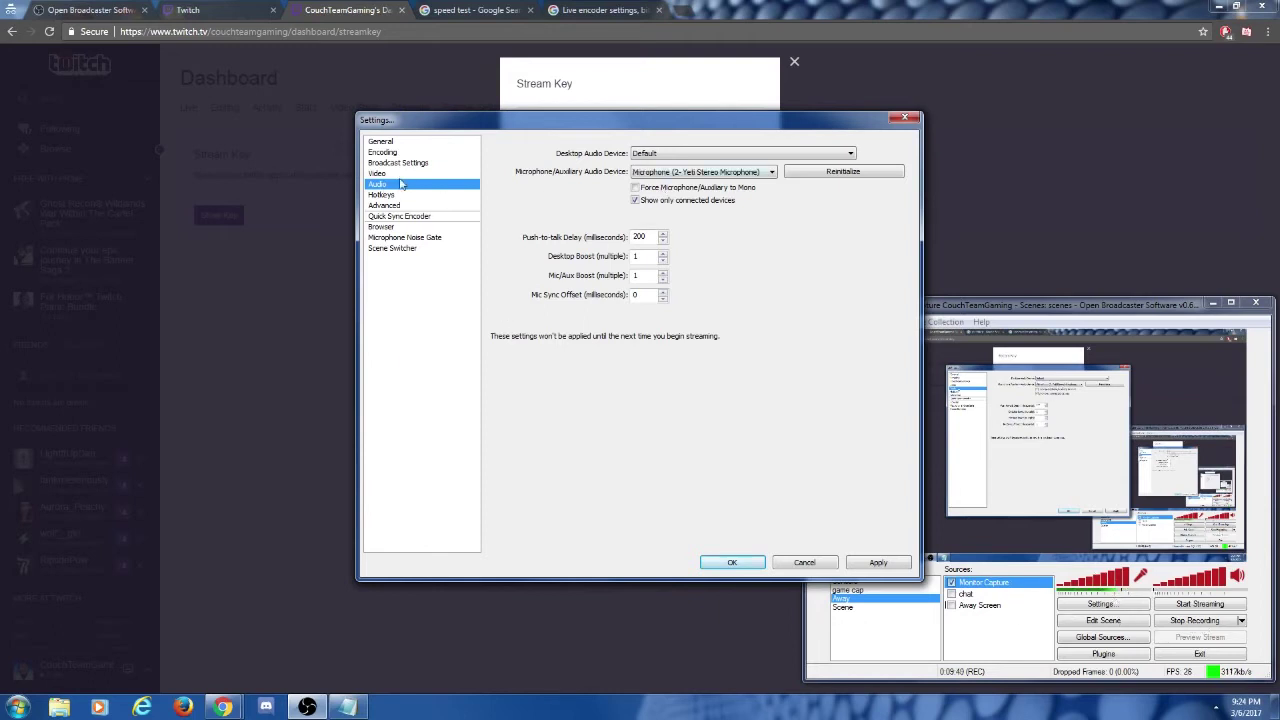
Apply the audio change, review x264 encoding at 3300 kb/s, then start Google's speed test.
left_click(404, 173)
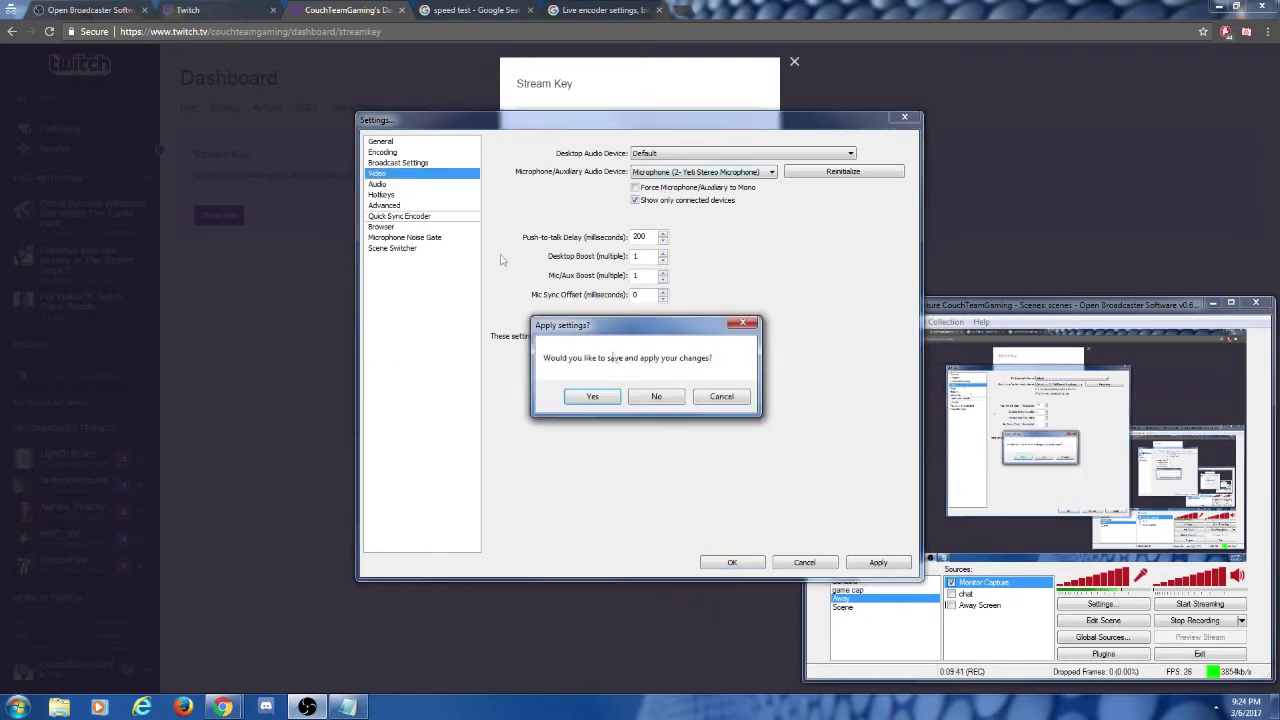
left_click(593, 398)
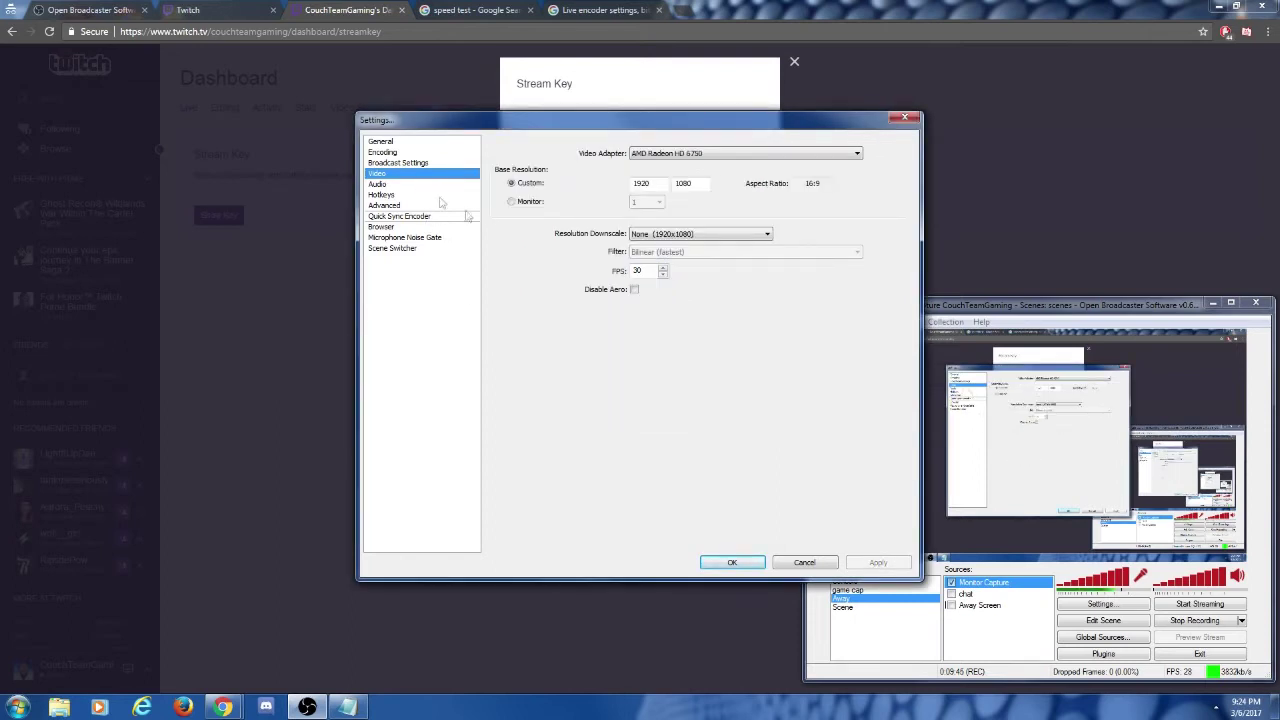
left_click(399, 153)
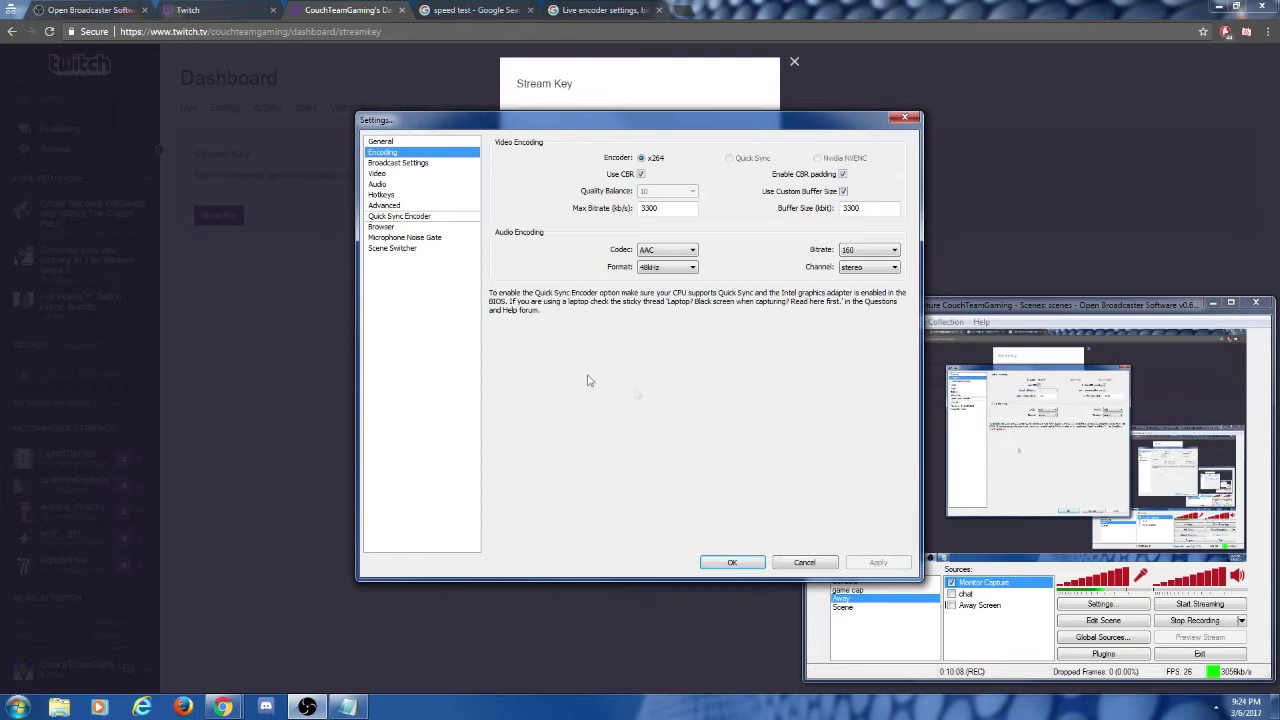
left_click(473, 9)
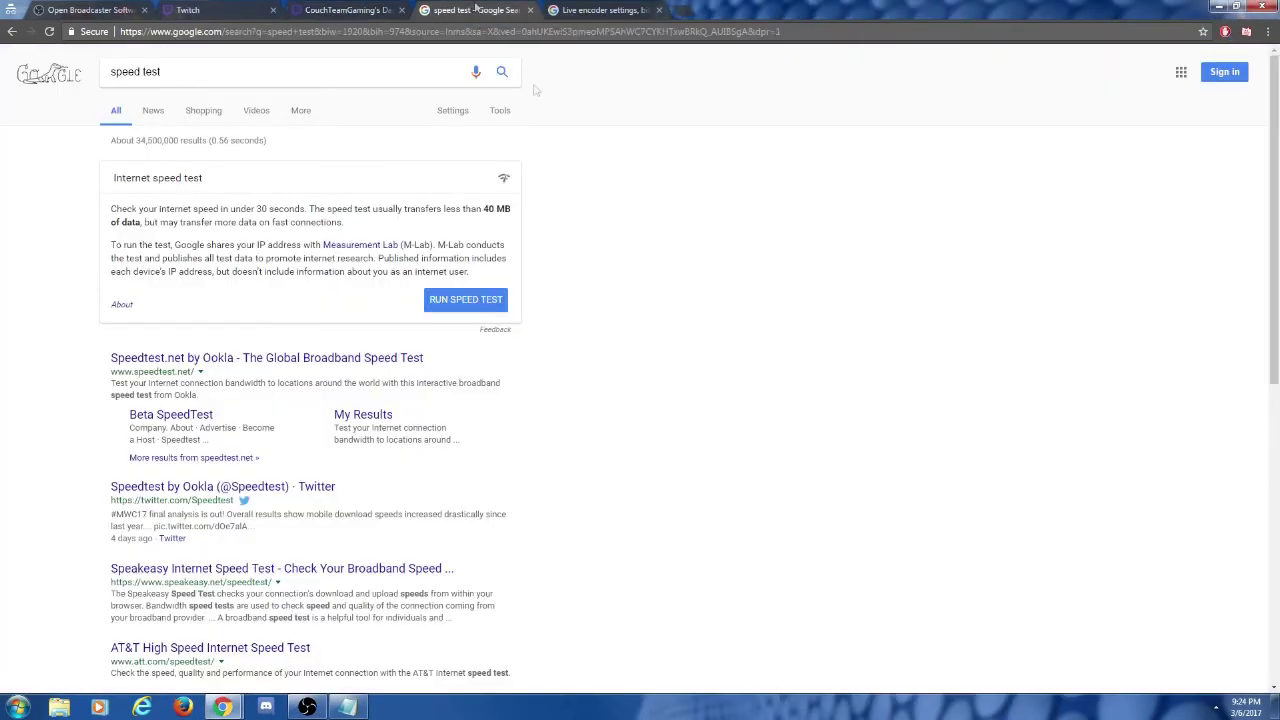
left_click(480, 303)
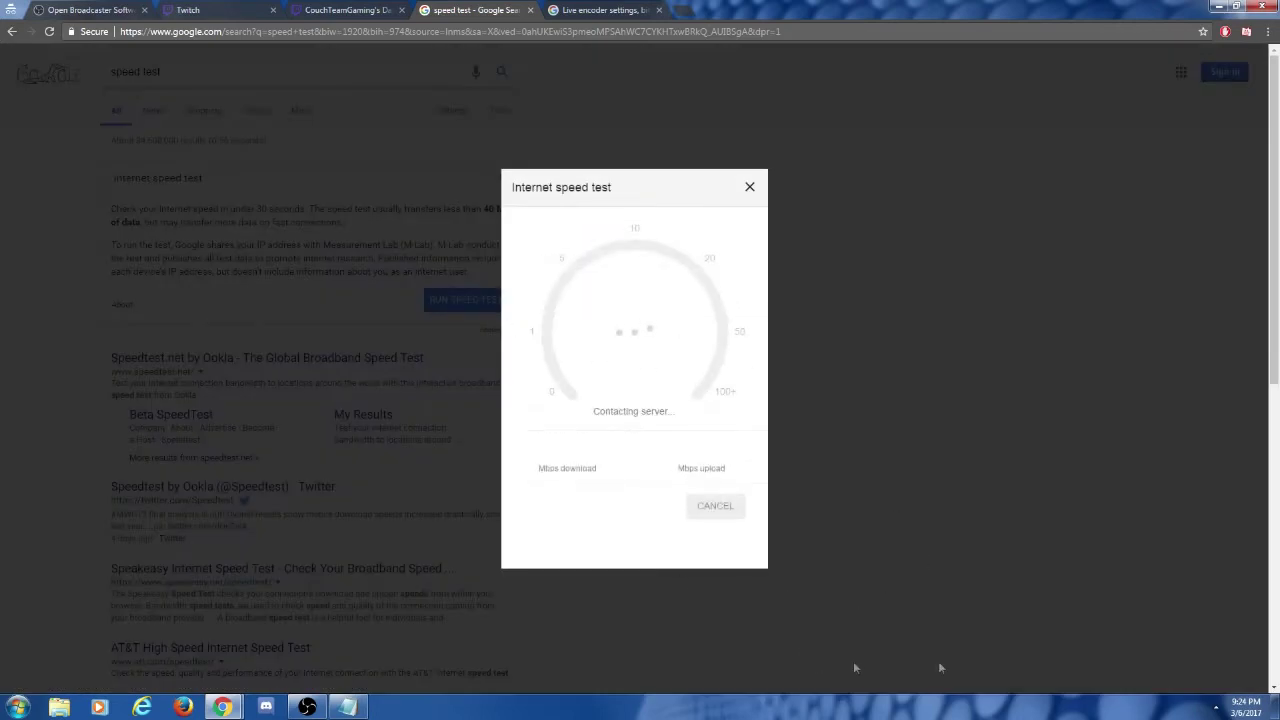